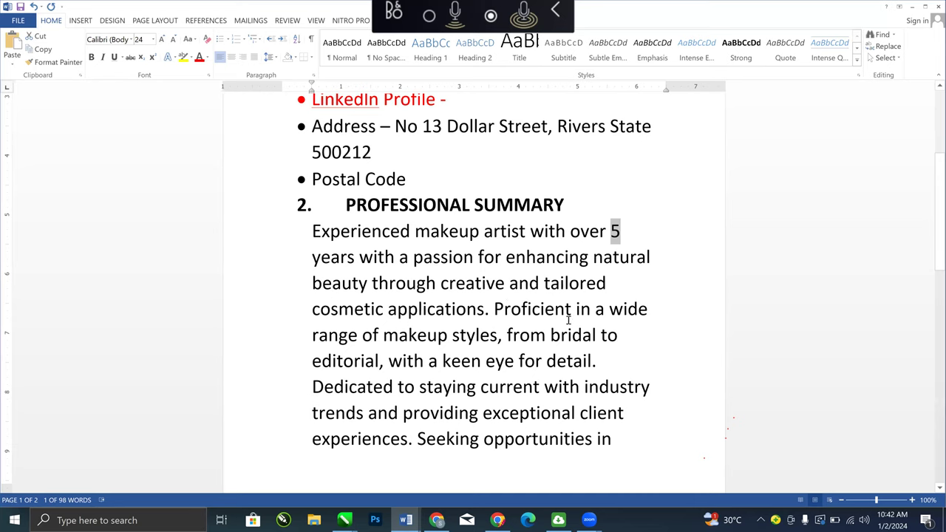
# - Insert "100%" before "Proficient" and "32%" before "Dedicated" in the professional summary
pyautogui.click(495, 309)
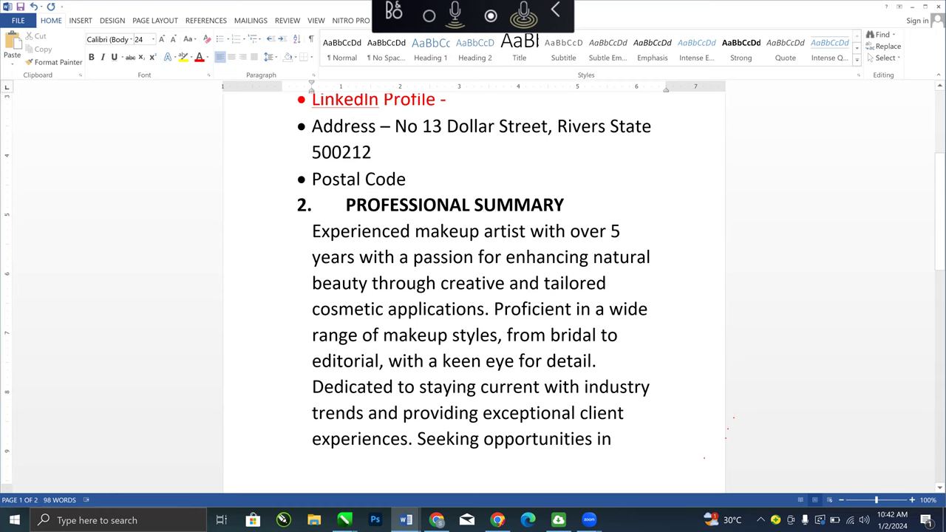
pyautogui.write('100%')
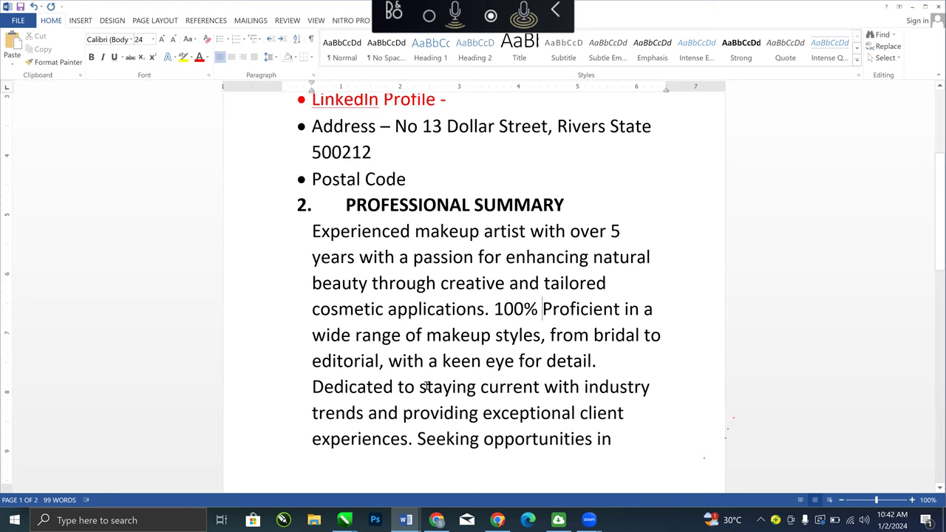
pyautogui.click(638, 368)
pyautogui.press('Right')
pyautogui.write('32')
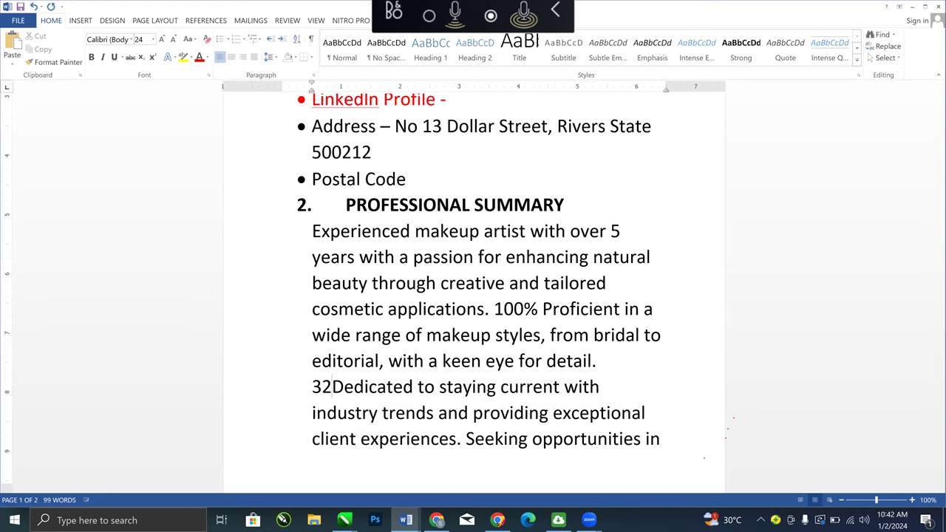
pyautogui.write('%')
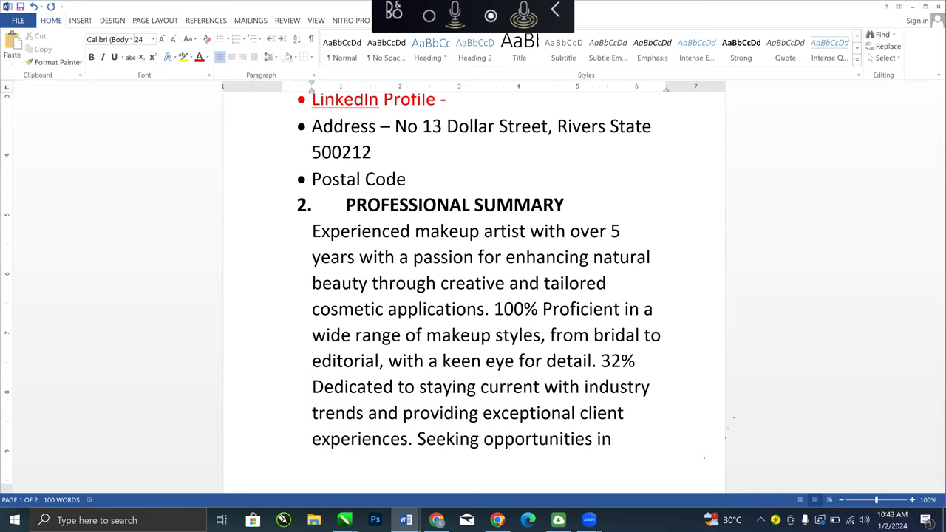
# - Make the figures "5", "100%" and "32%" bold in the professional summary
pyautogui.doubleClick(615, 229)
pyautogui.hotkey('ctrl', 'b')
pyautogui.doubleClick(495, 306)
pyautogui.click(92, 58)
pyautogui.moveTo(639, 361); pyautogui.dragTo(595, 360)
pyautogui.hotkey('ctrl', 'b')
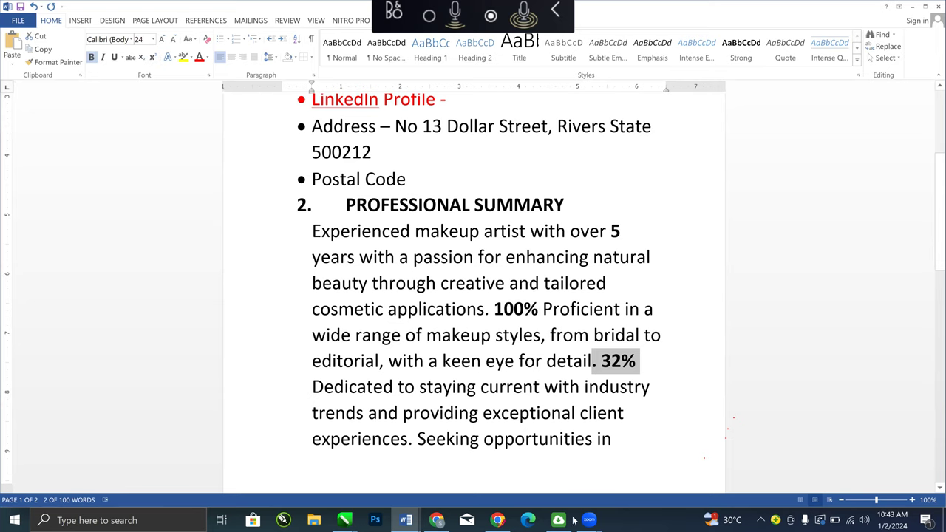
# - Switch to ChatGPT in Chrome and copy the earlier makeup artist summary prompt into the message box
pyautogui.click(497, 520)
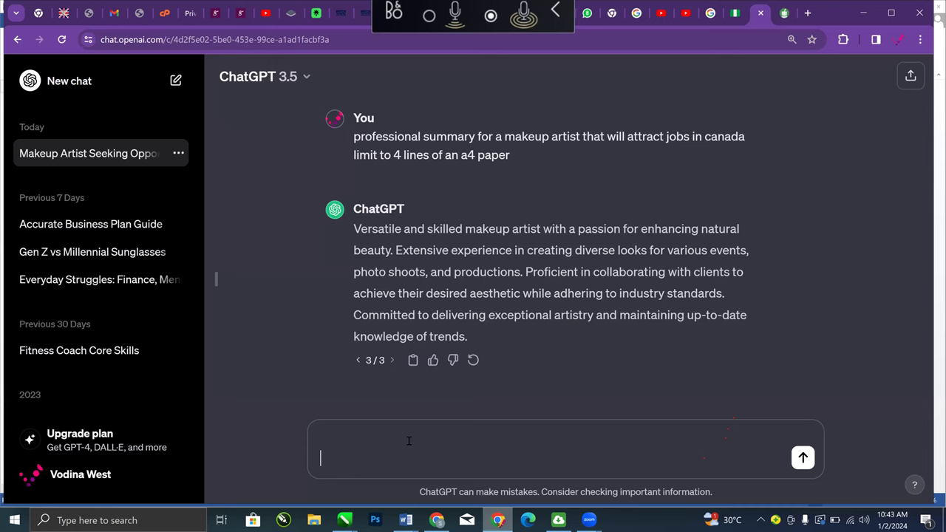
pyautogui.moveTo(512, 155); pyautogui.dragTo(375, 142)
pyautogui.rightClick(377, 145)
pyautogui.click(411, 159)
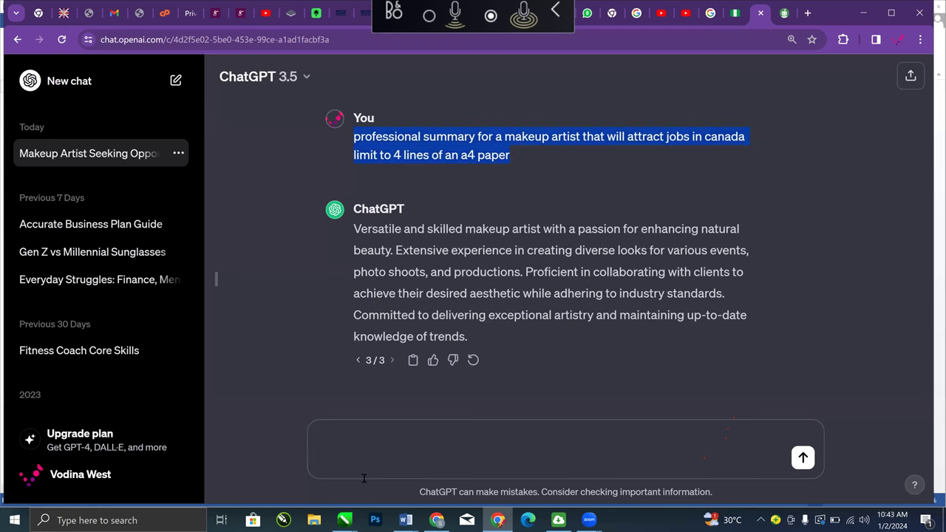
pyautogui.click(373, 457)
pyautogui.hotkey('ctrl', 'v')
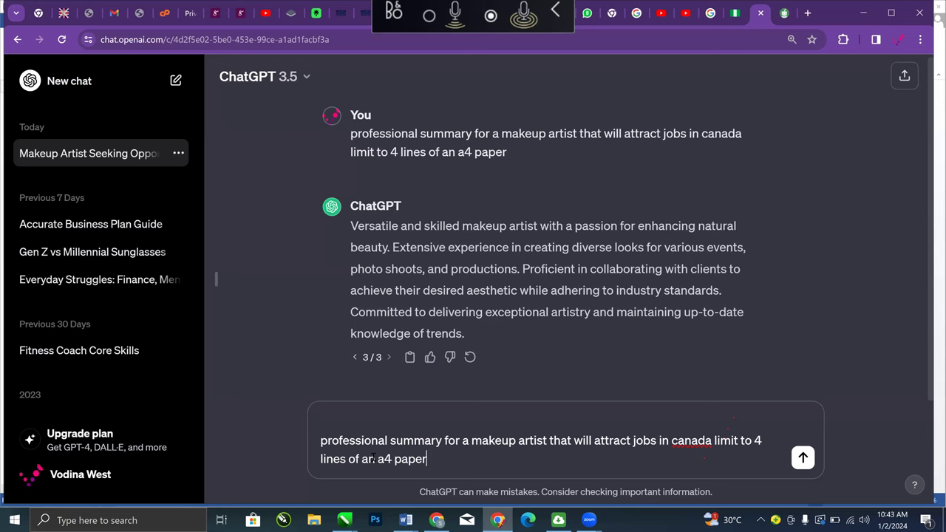
# - Add "add metrics and functions" to the end of the makeup artist prompt and send it
pyautogui.write('add ')
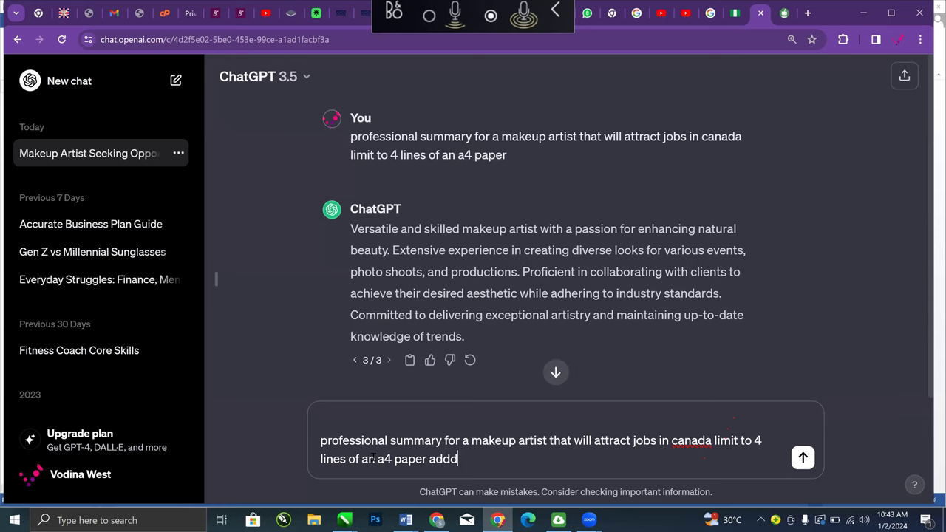
pyautogui.write('metrics and funct')
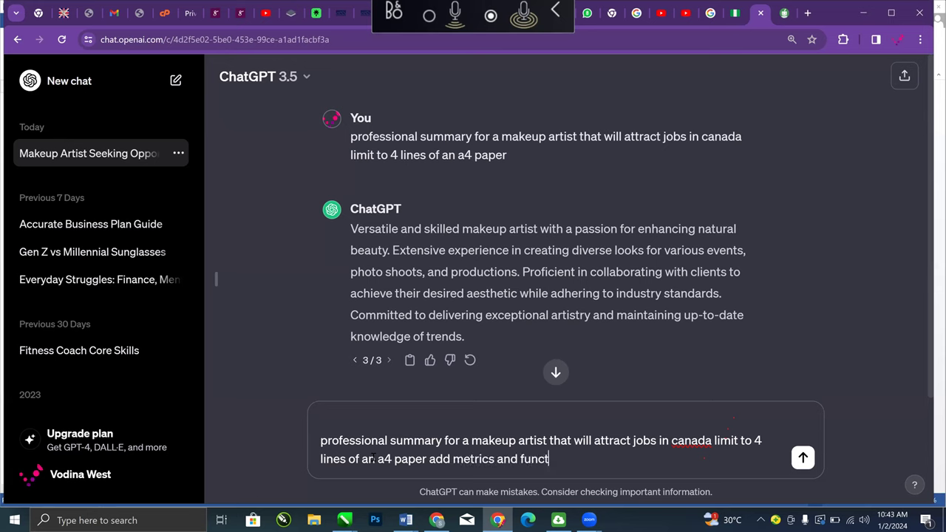
pyautogui.write('ions')
pyautogui.press('Return')
pyautogui.moveTo(929, 290); pyautogui.dragTo(922, 356)
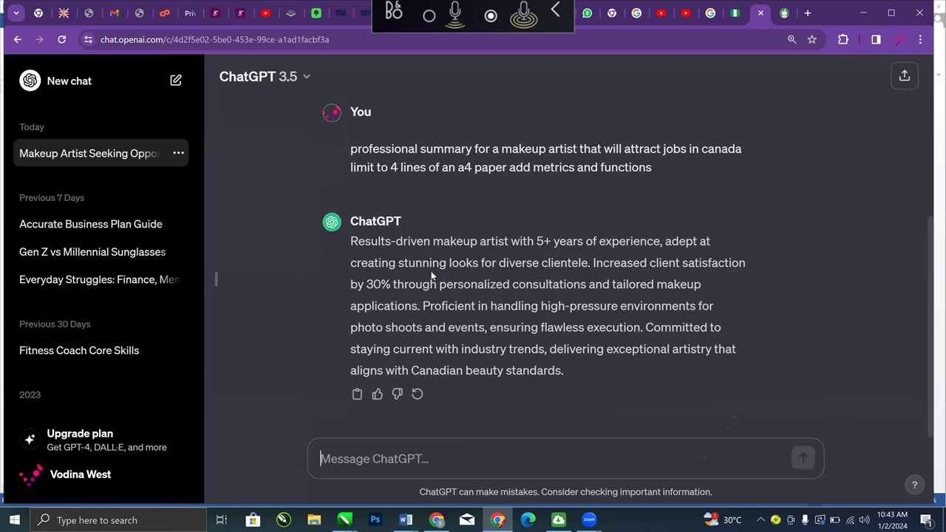
# - Highlight the "5+ years of experience" and "by 30% through personalized consultations" phrases in the reply
pyautogui.moveTo(535, 242); pyautogui.dragTo(659, 240)
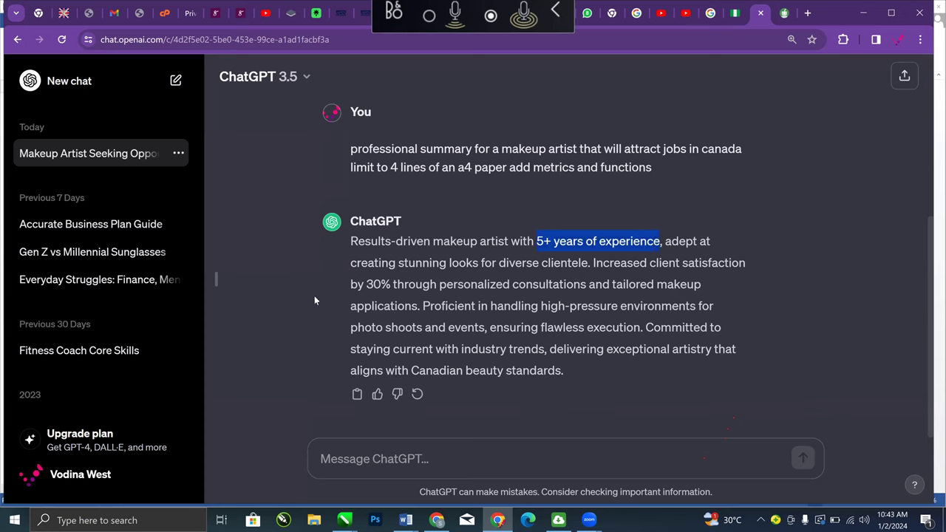
pyautogui.moveTo(349, 290); pyautogui.dragTo(584, 285)
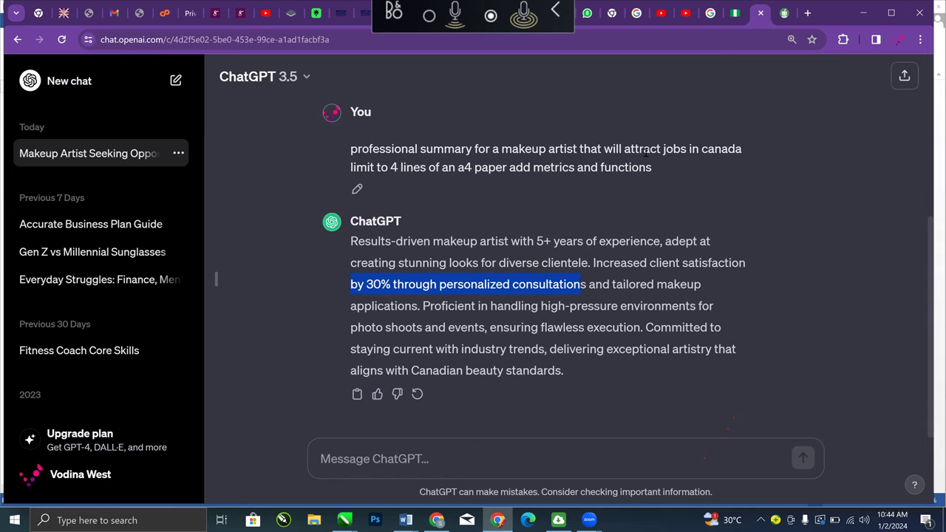
# - Copy the makeup artist prompt that asks for metrics and functions into a new message
pyautogui.tripleClick(353, 152)
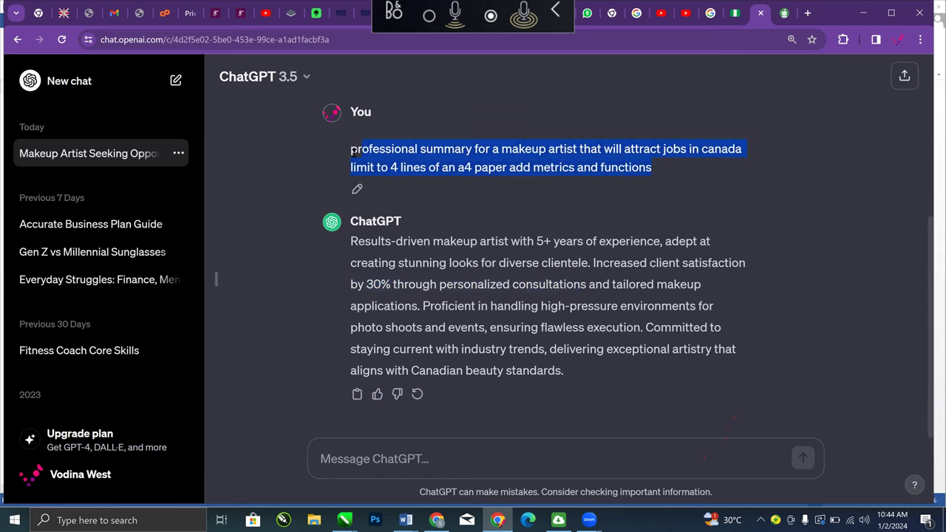
pyautogui.rightClick(390, 172)
pyautogui.click(401, 461)
pyautogui.hotkey('ctrl', 'v')
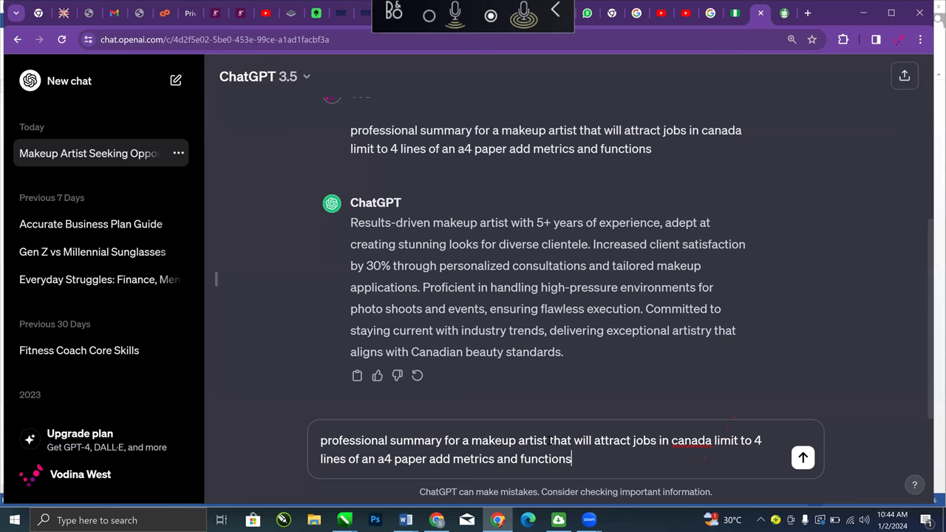
# - Replace "makeup artist" with "truck driver" in the prompt and send it
pyautogui.moveTo(471, 440); pyautogui.dragTo(550, 440)
pyautogui.write('tro')
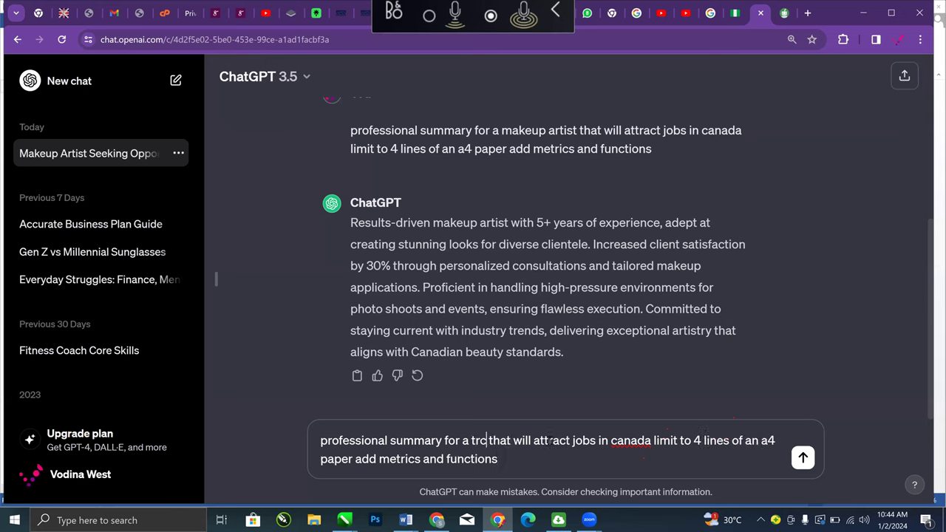
pyautogui.press('BackSpace')
pyautogui.write('uck driver')
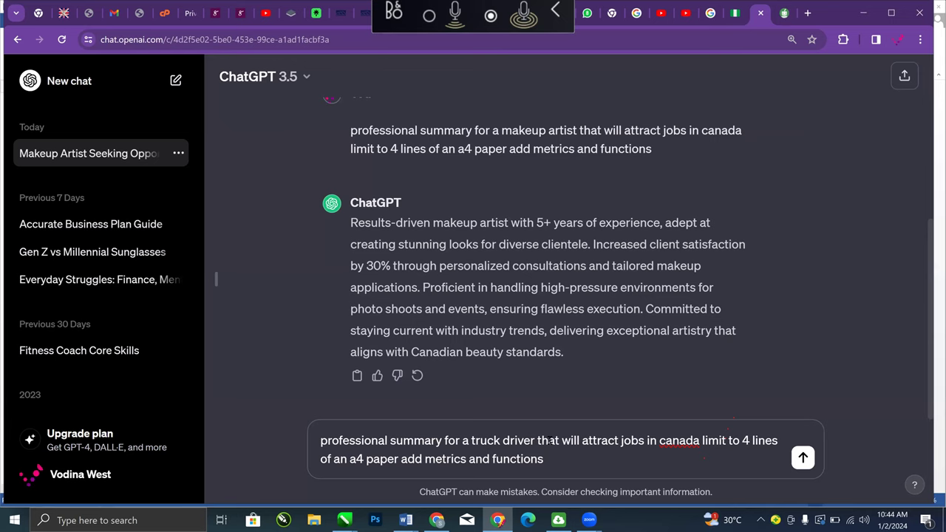
pyautogui.press('Return')
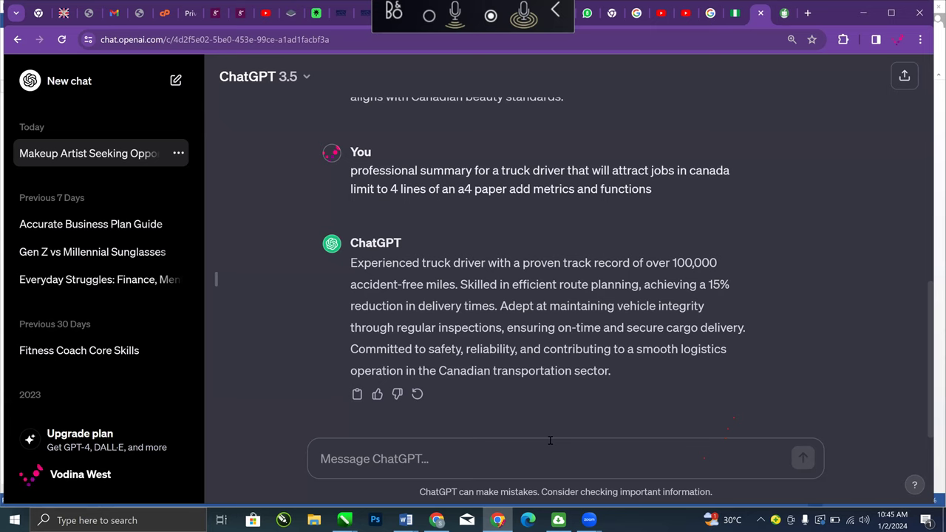
pyautogui.click(550, 440)
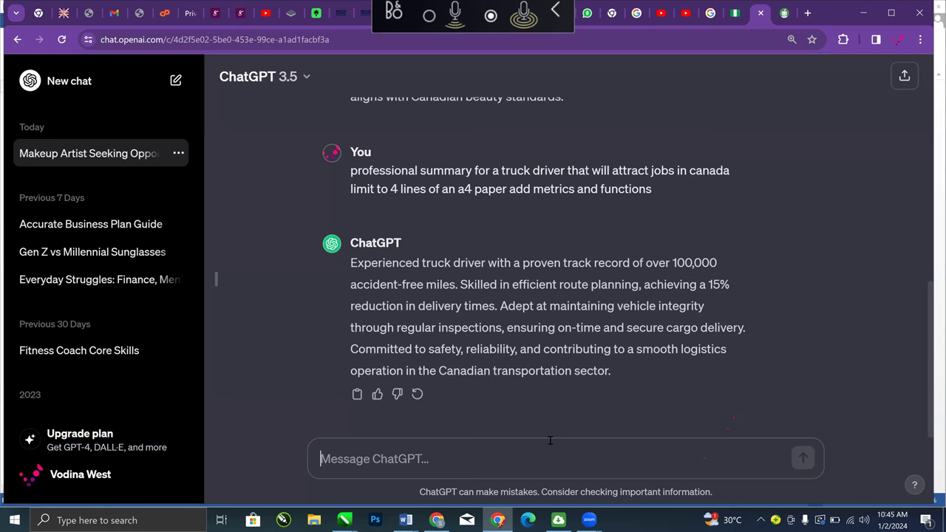